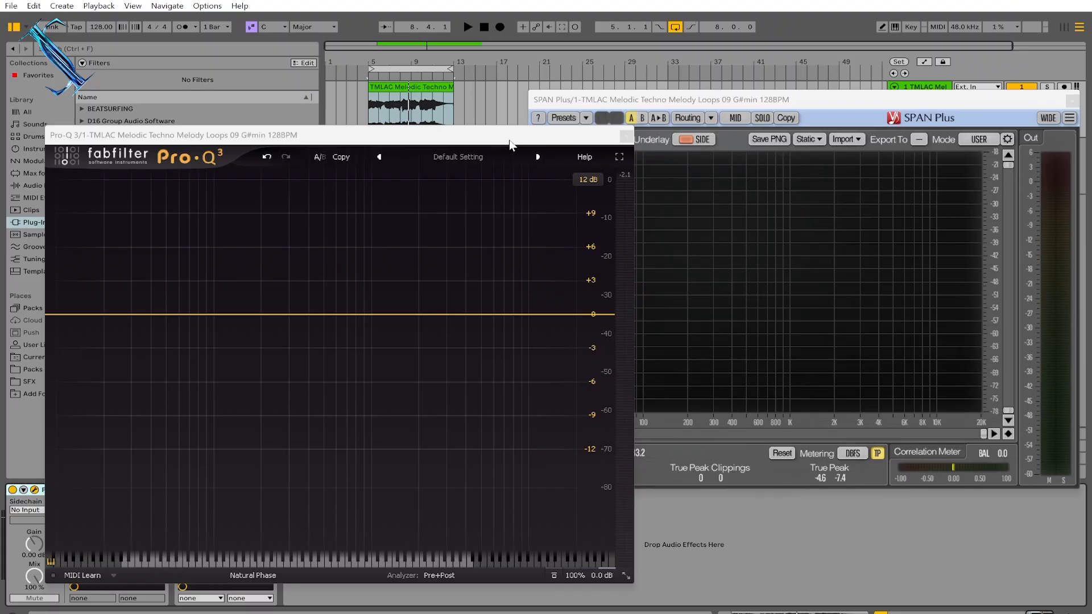
# - Play the melody loop and examine its mid and side spectrum in SPAN Plus, particularly the low-frequency peaks, and stop playback
pyautogui.click(769, 102)
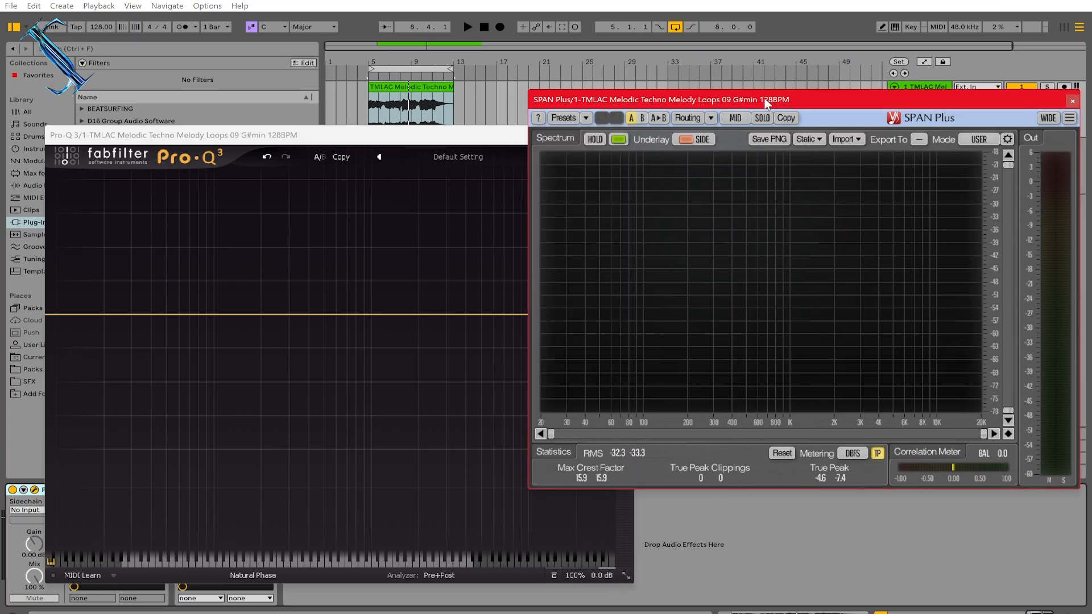
pyautogui.click(467, 27)
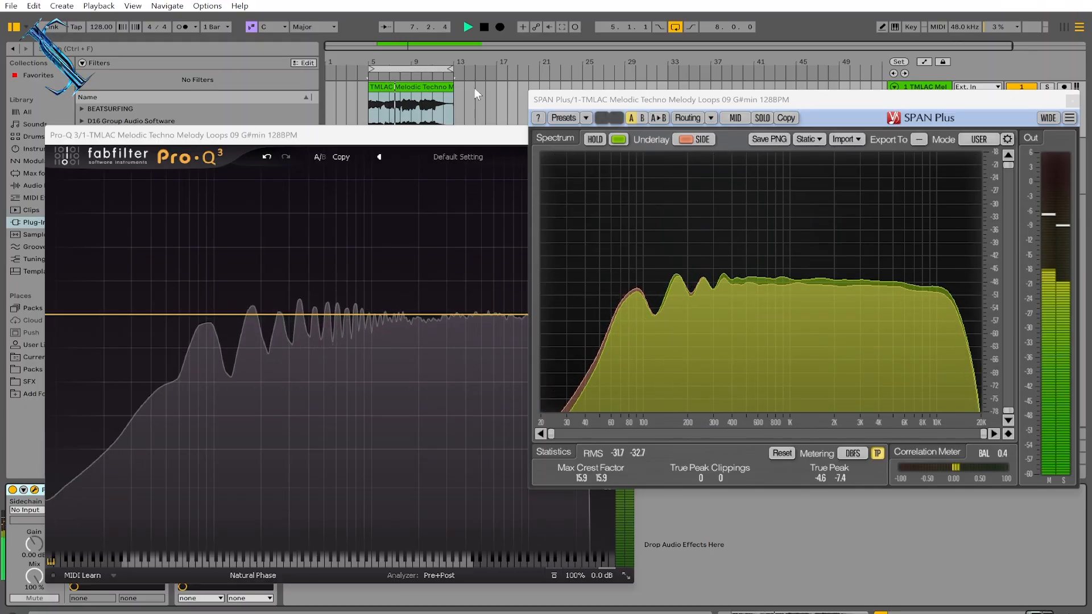
pyautogui.click(487, 28)
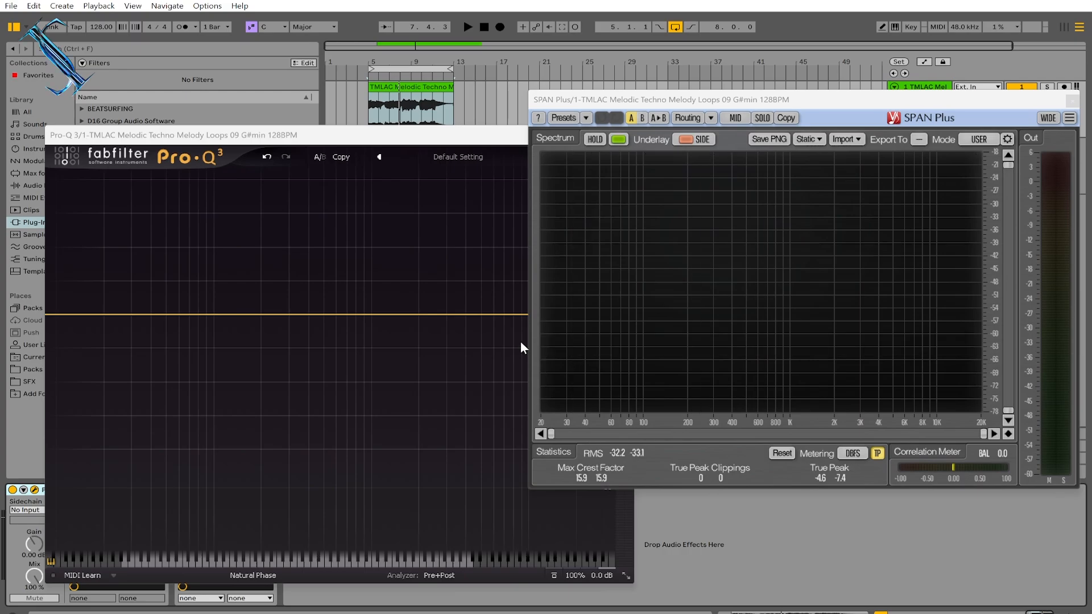
pyautogui.click(251, 134)
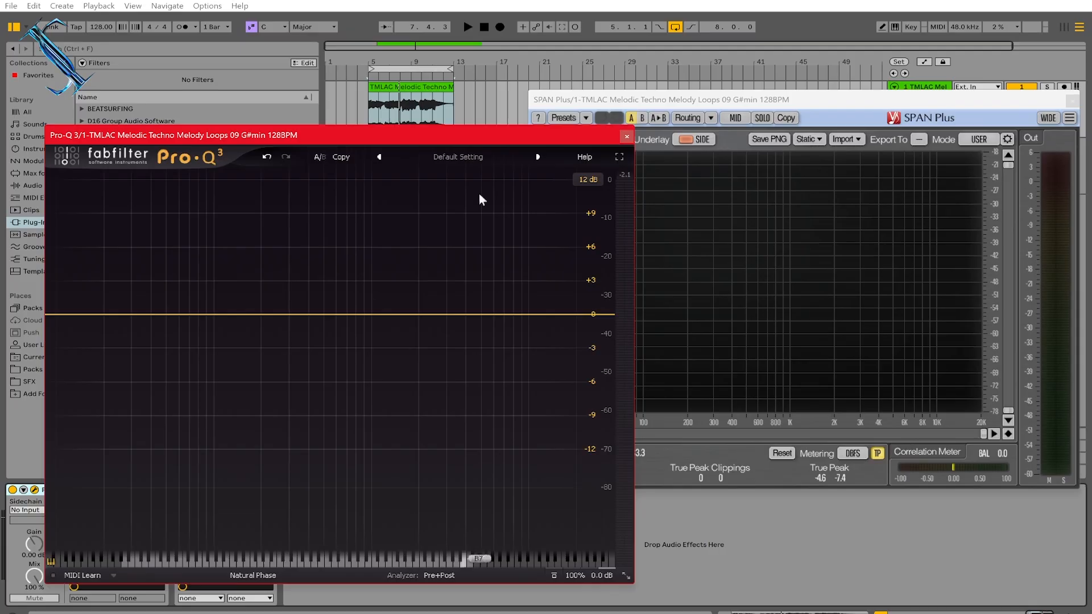
pyautogui.click(644, 106)
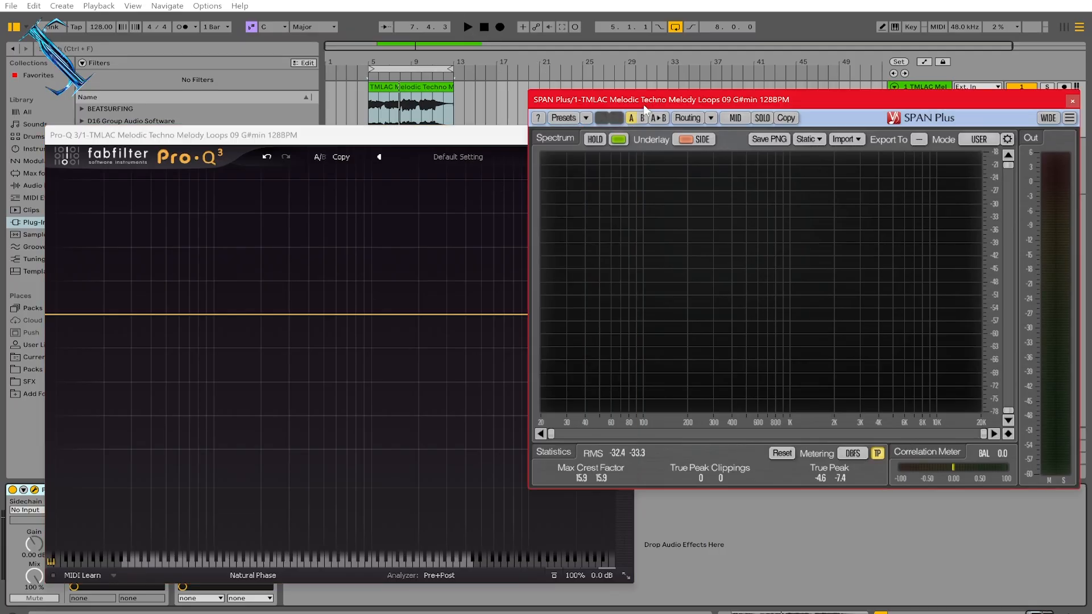
pyautogui.click(467, 27)
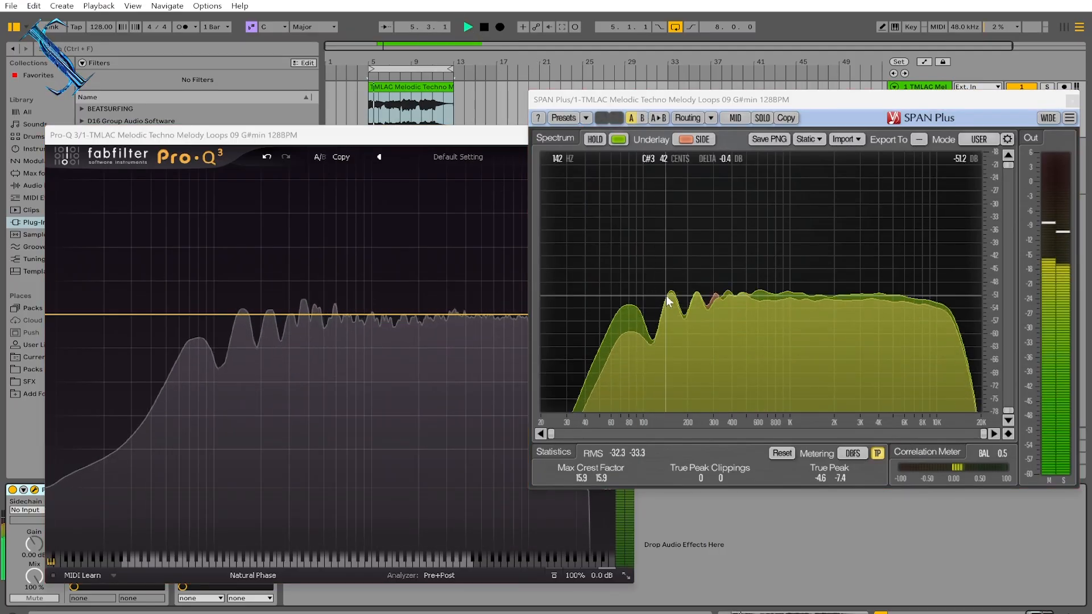
pyautogui.click(484, 27)
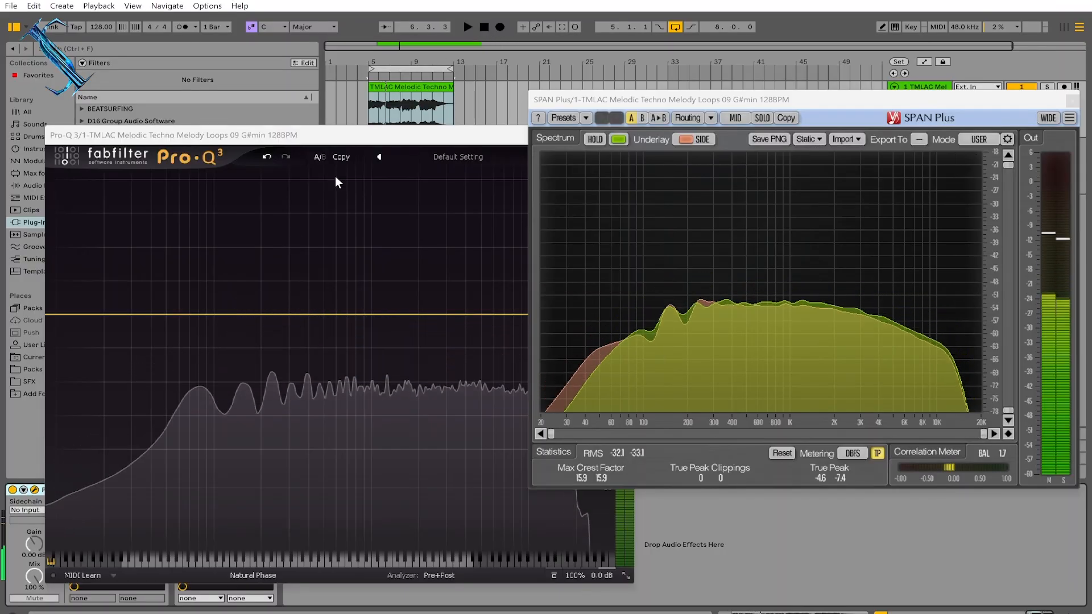
# - Add an EQ band to the flat Pro-Q 3 curve and set its frequency to 142 Hz
pyautogui.click(236, 314)
pyautogui.doubleClick(228, 263)
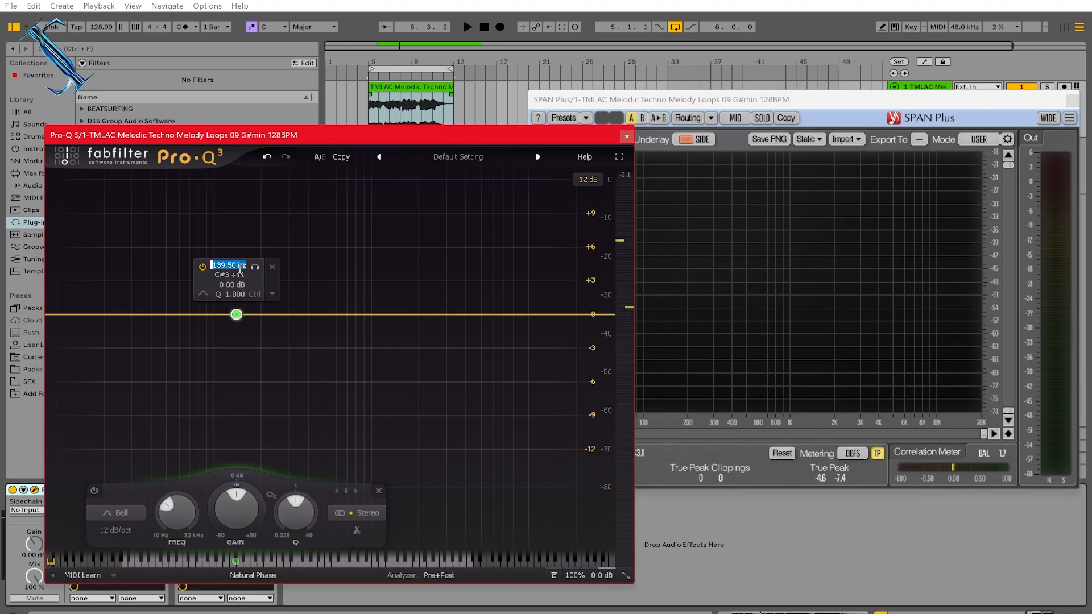
pyautogui.write('142')
pyautogui.press('Return')
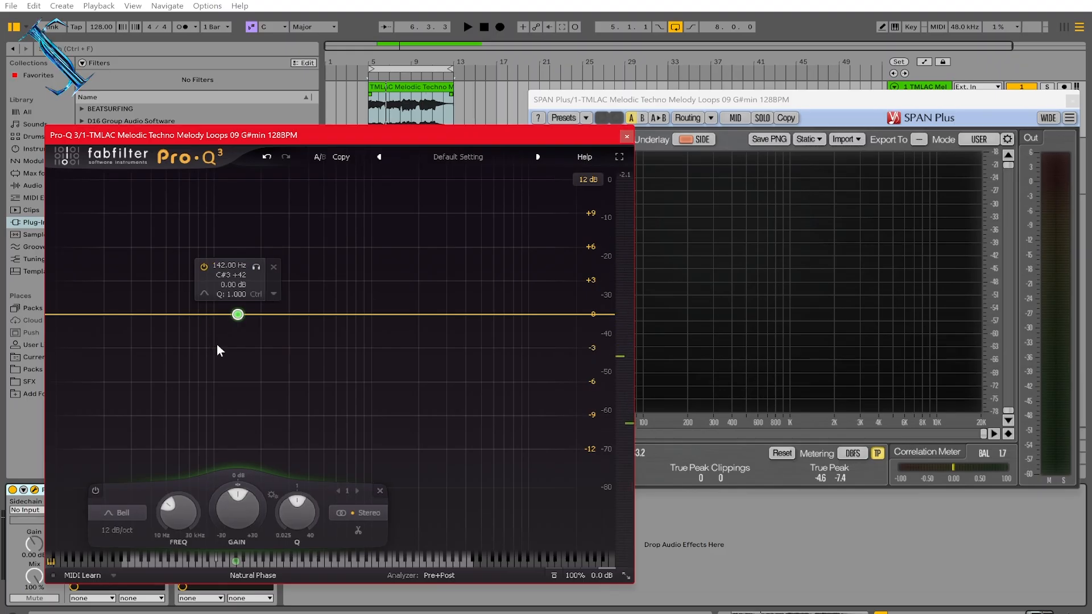
# - Make the 142 Hz band a High Shelf that processes only the Side channel
pyautogui.click(117, 514)
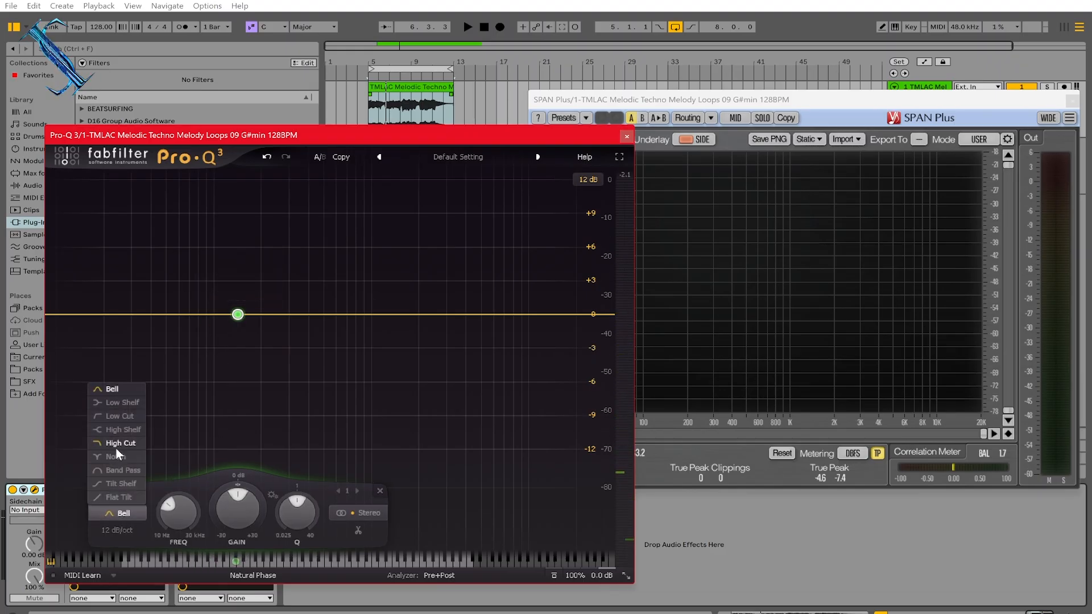
pyautogui.click(121, 431)
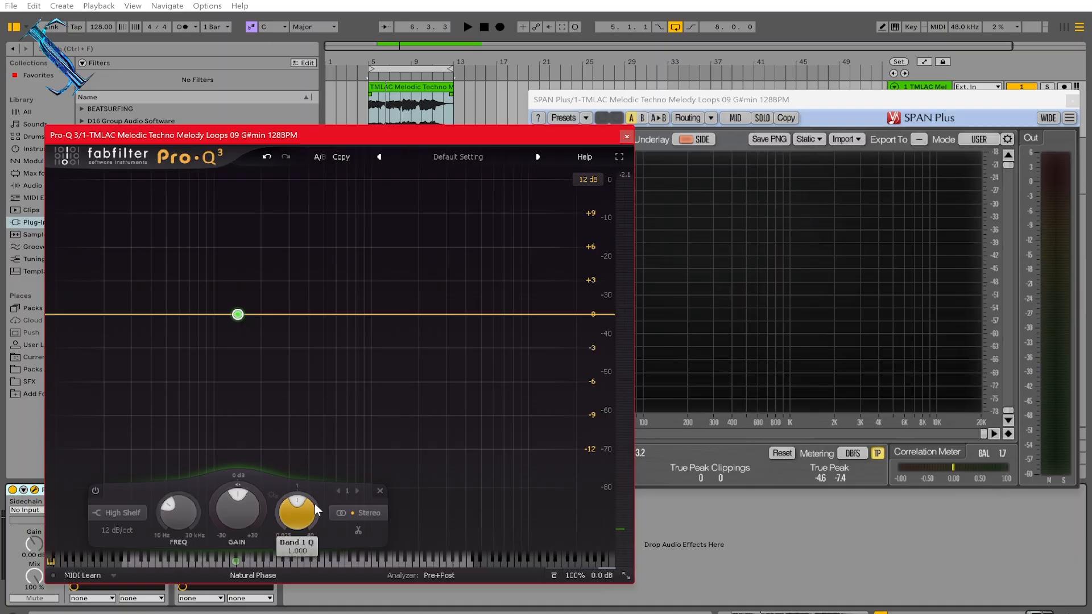
pyautogui.click(369, 513)
pyautogui.click(378, 493)
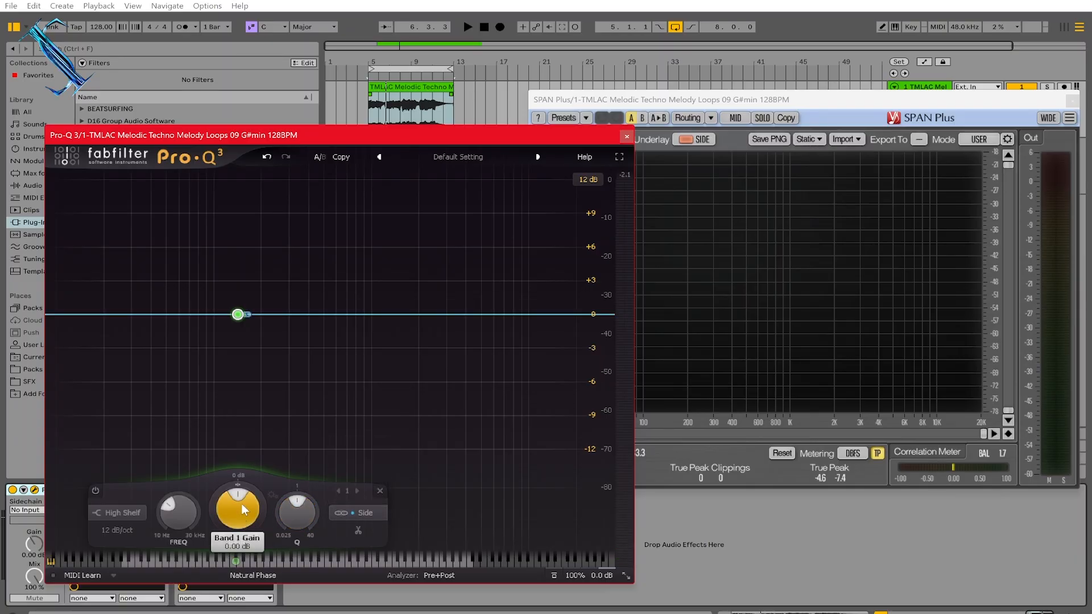
# - Lower the side high shelf's gain to about -3 dB during loop playback, check the spectrum in SPAN Plus, and stop playback
pyautogui.click(634, 108)
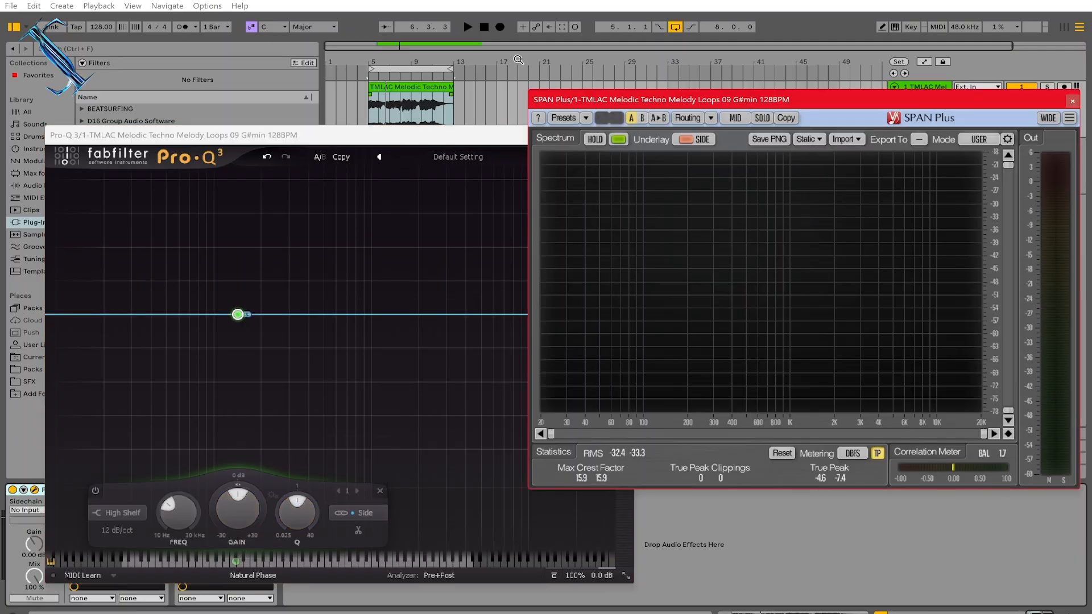
pyautogui.click(467, 27)
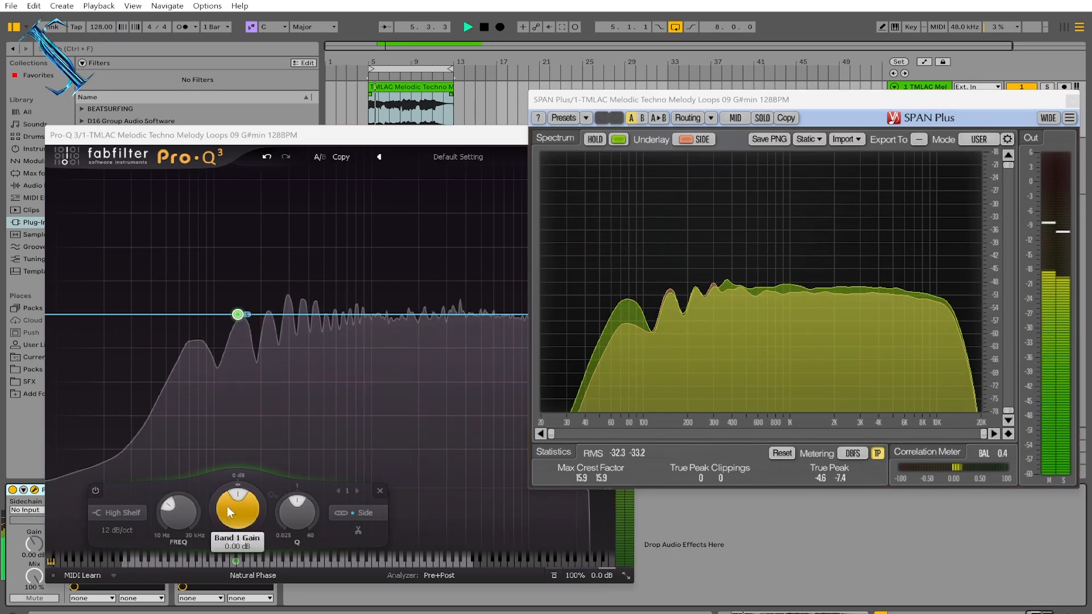
pyautogui.moveTo(227, 506); pyautogui.dragTo(196, 554)
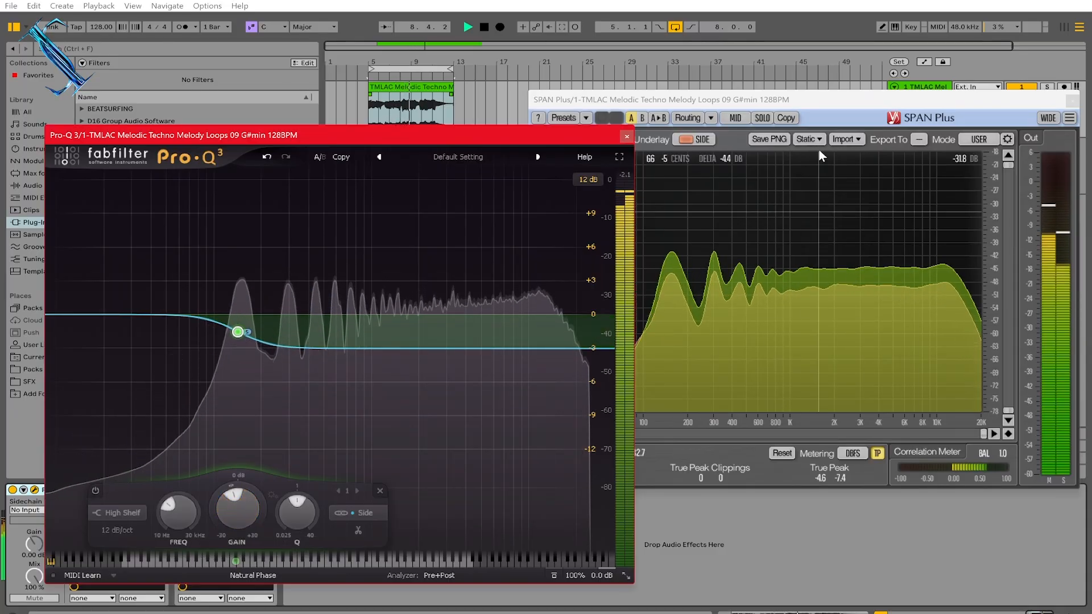
pyautogui.click(773, 97)
pyautogui.click(484, 27)
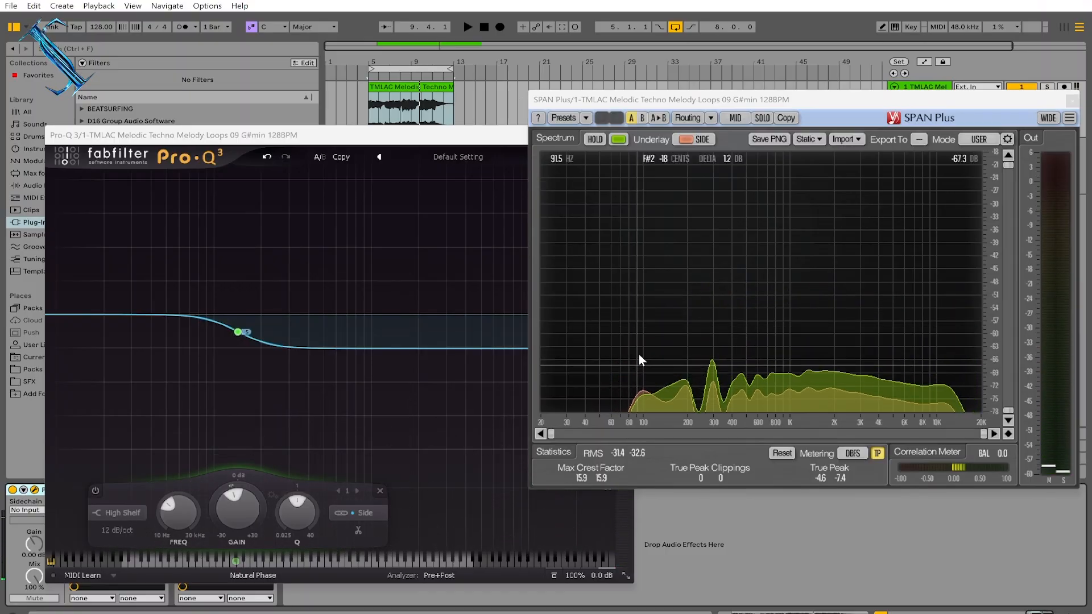
# - Add a second side-channel EQ band below the high shelf and set its frequency to 97 Hz
pyautogui.click(191, 317)
pyautogui.click(183, 336)
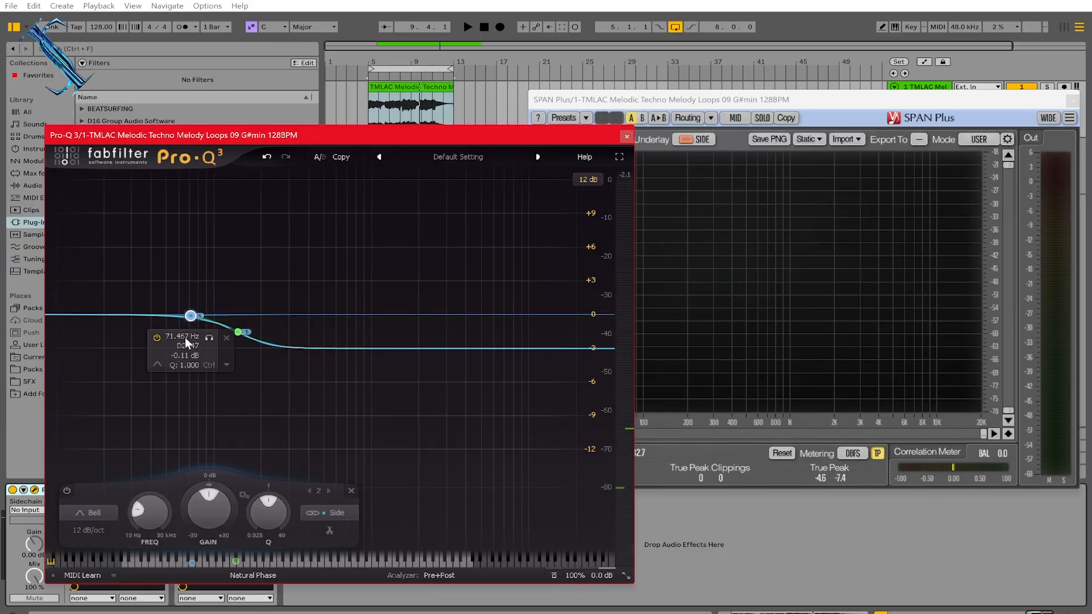
pyautogui.write('97')
pyautogui.press('Return')
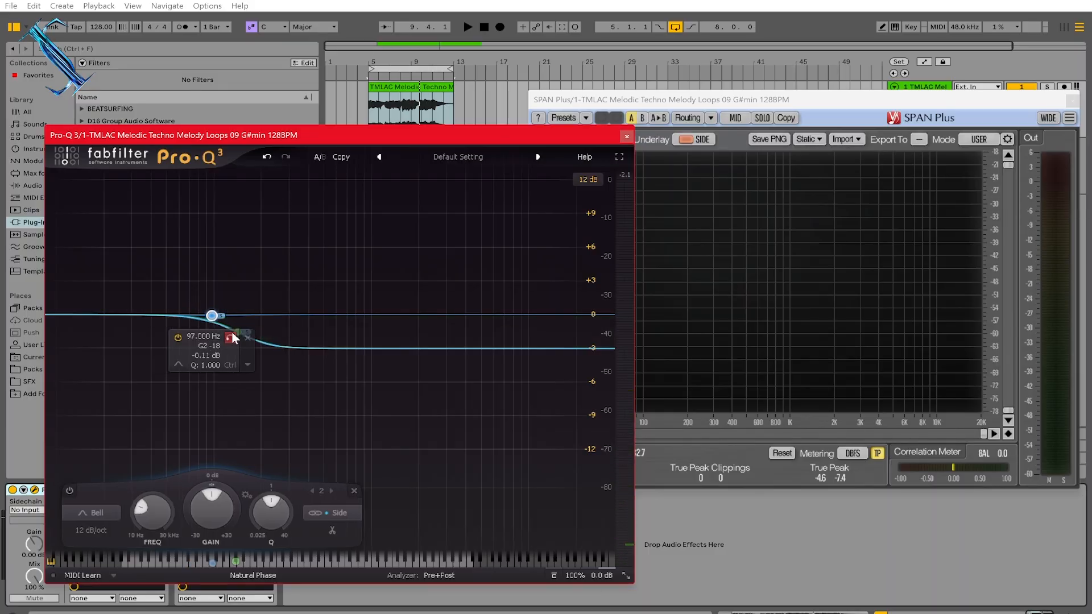
# - Change the 97 Hz side band to a Low Shelf and lower its gain to about -25 dB
pyautogui.click(91, 513)
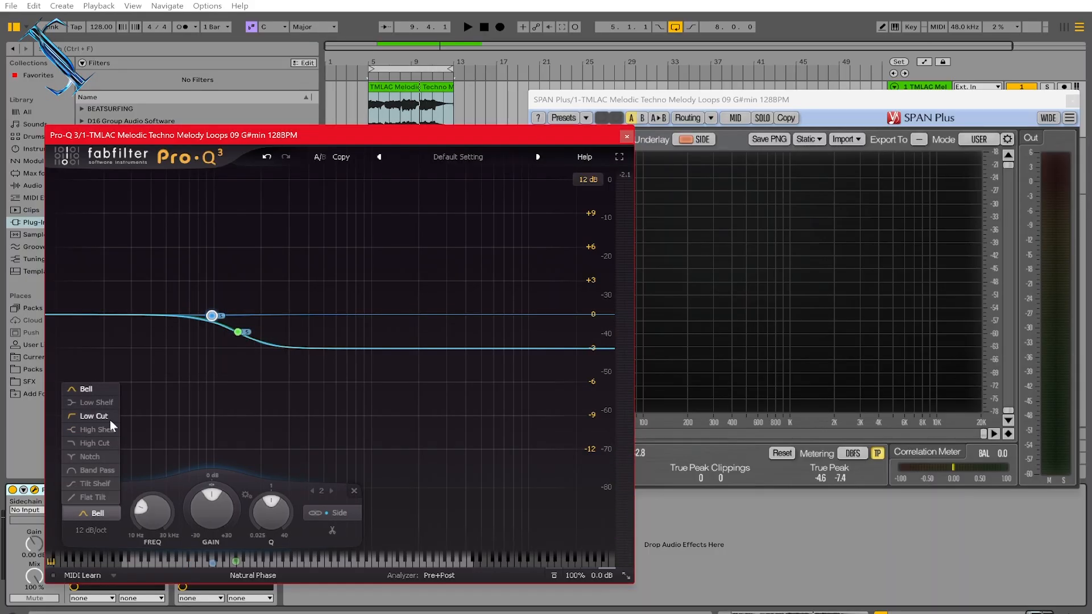
pyautogui.click(101, 405)
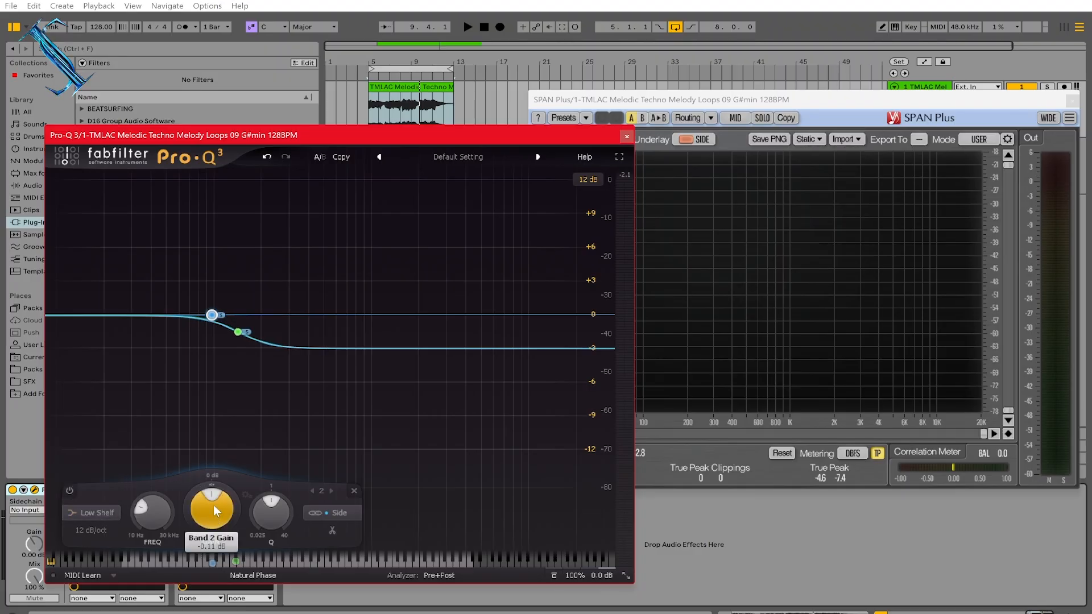
pyautogui.moveTo(213, 505); pyautogui.dragTo(213, 568)
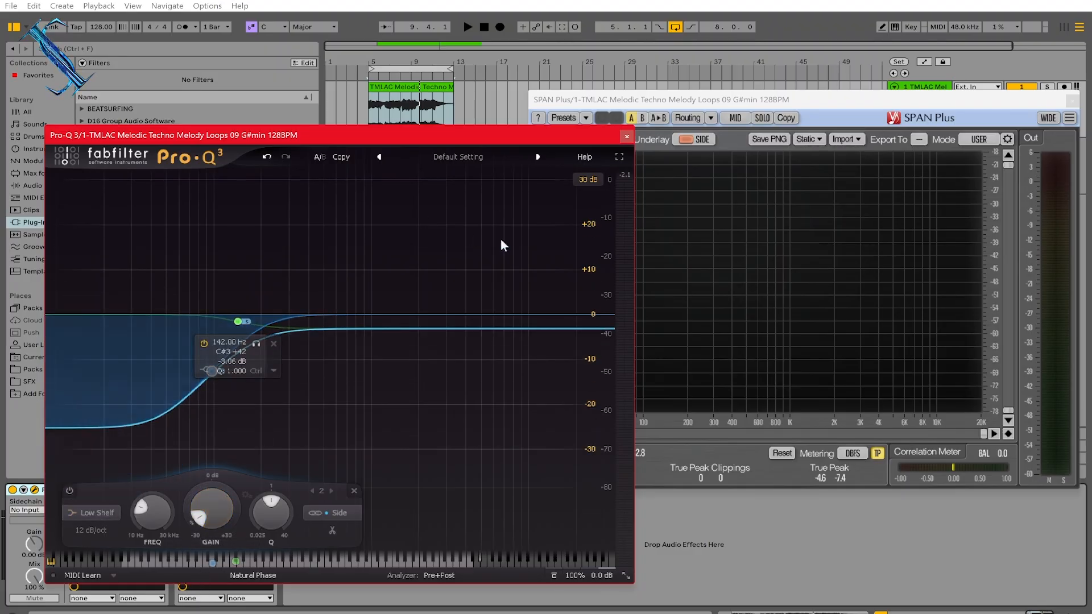
# - Play the loop to compare the equalised side signal with the mid spectrum in SPAN Plus, and stop playback
pyautogui.click(656, 117)
pyautogui.press('space')
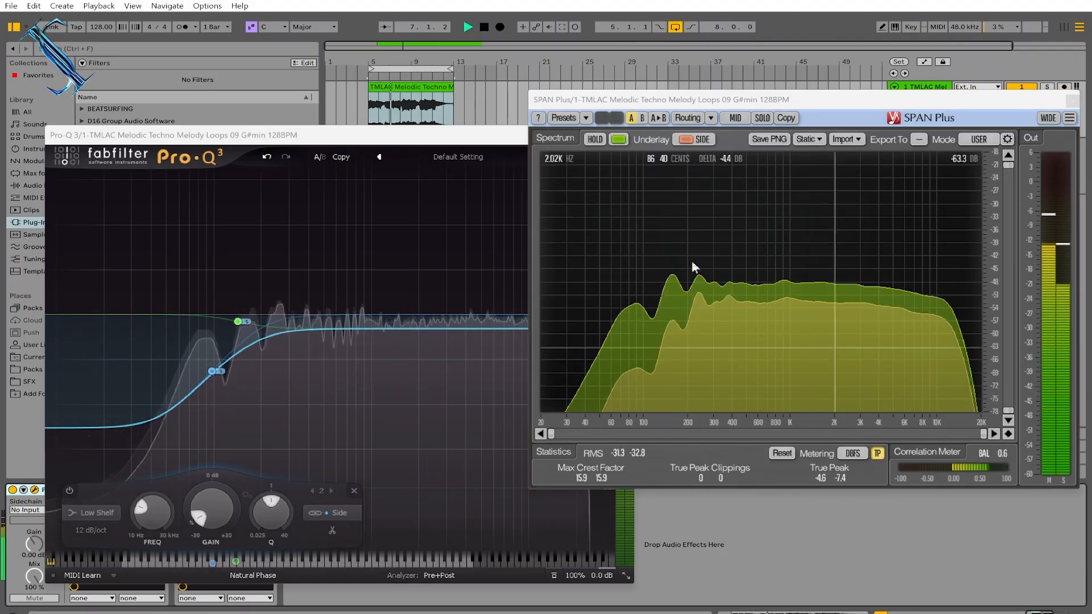
pyautogui.click(485, 27)
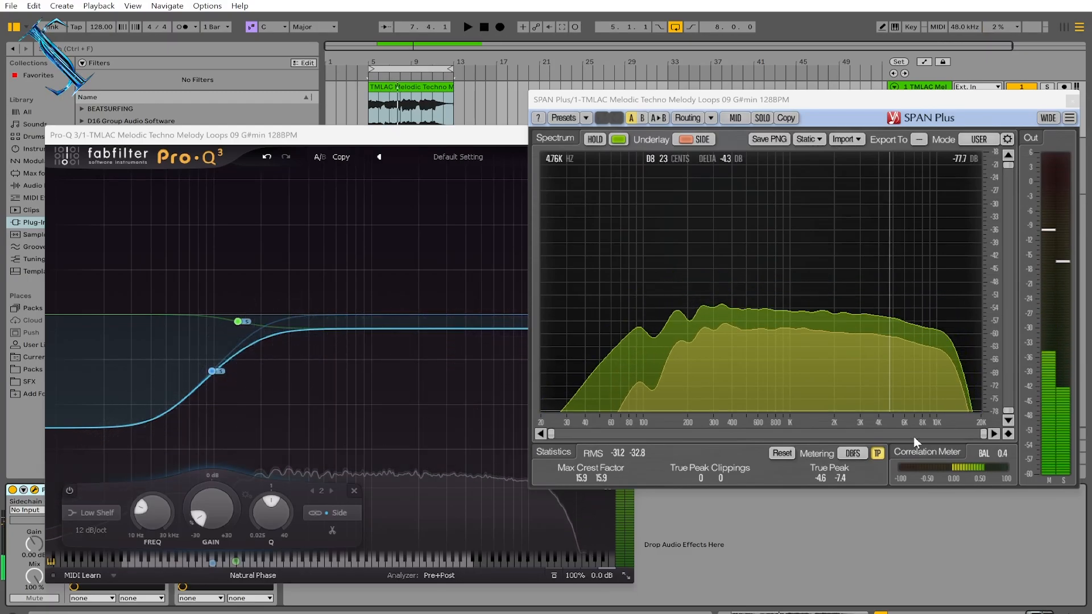